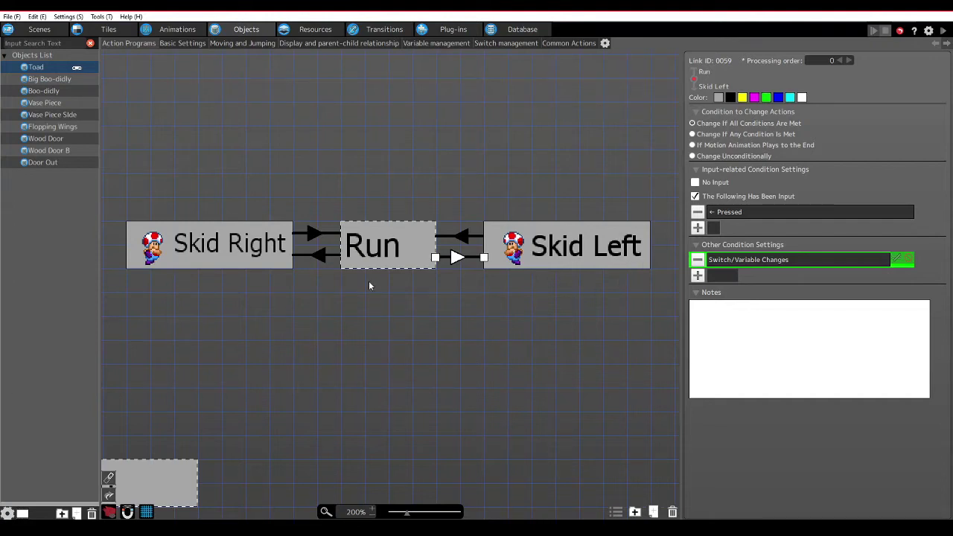
Examine the settings of the Run and Slide actions in Toad's action program
scroll(395, 294, down, 4)
middle_drag(389, 298, 591, 262)
middle_drag(283, 160, 426, 226)
middle_drag(327, 179, 413, 287)
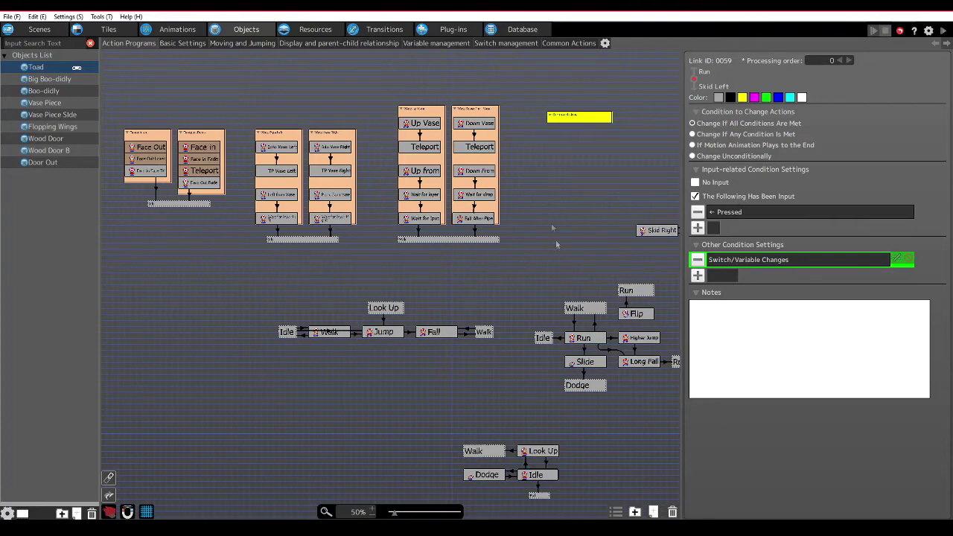
drag(551, 226, 420, 103)
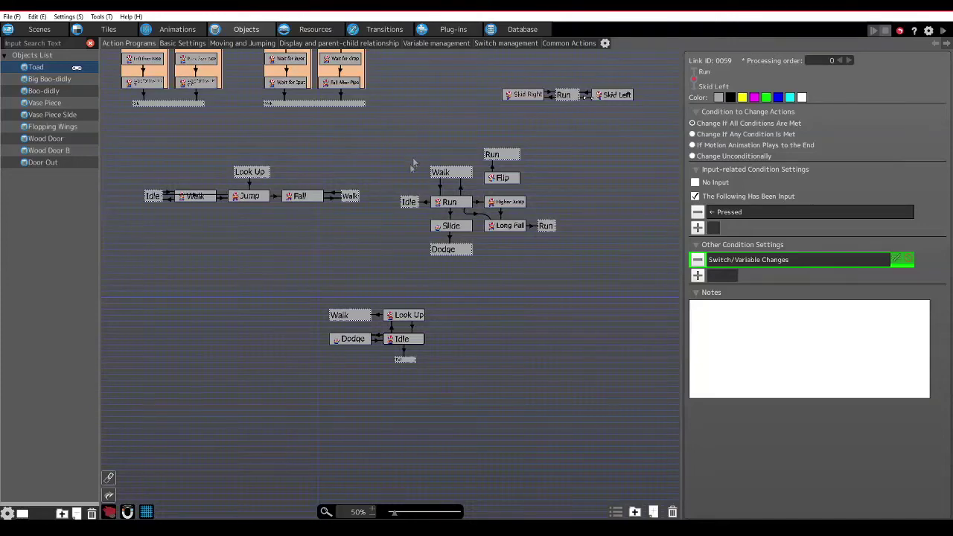
drag(378, 284, 316, 231)
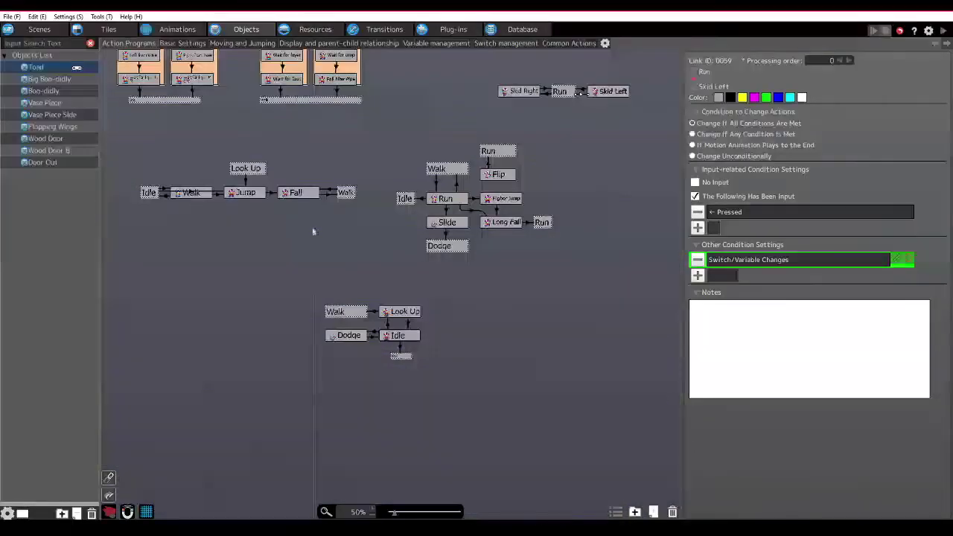
click(445, 199)
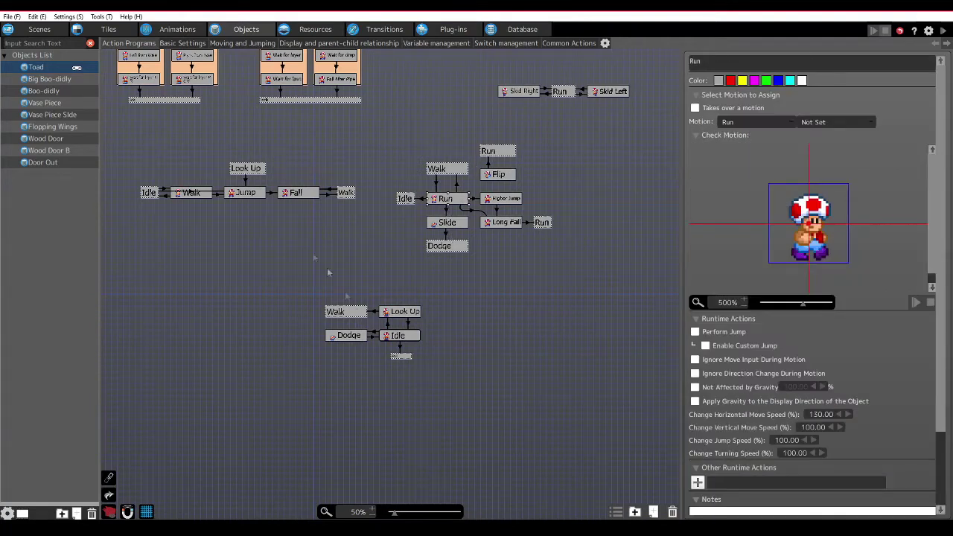
click(438, 185)
click(444, 200)
middle_drag(528, 297, 471, 350)
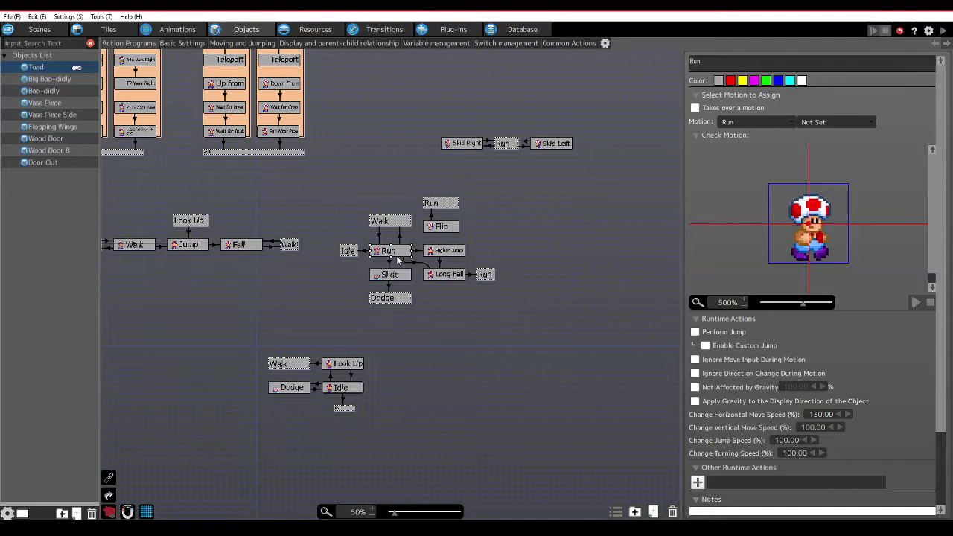
click(391, 280)
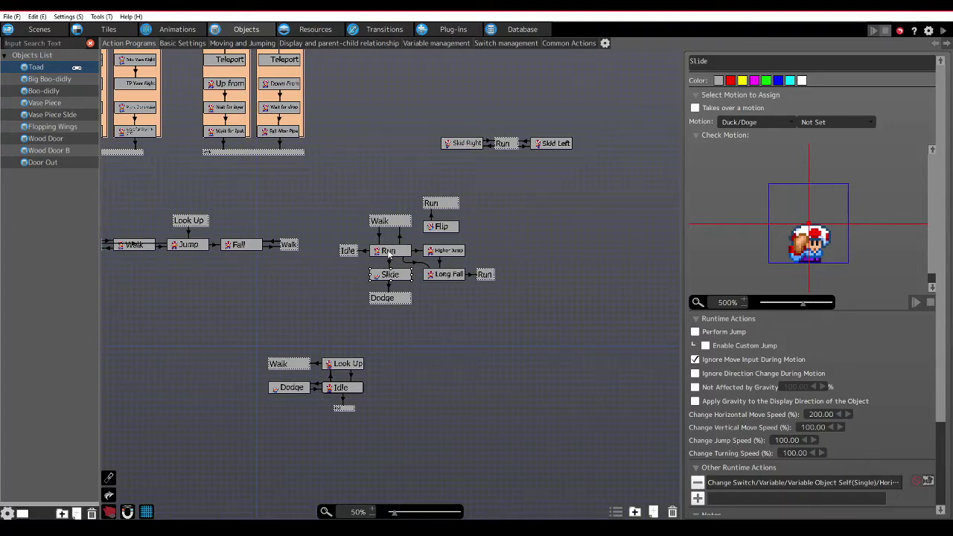
click(387, 250)
Inspect the left direction of the Skid motion in Toad's animations
right_drag(525, 234, 469, 292)
right_drag(454, 187, 461, 209)
scroll(462, 208, up, 3)
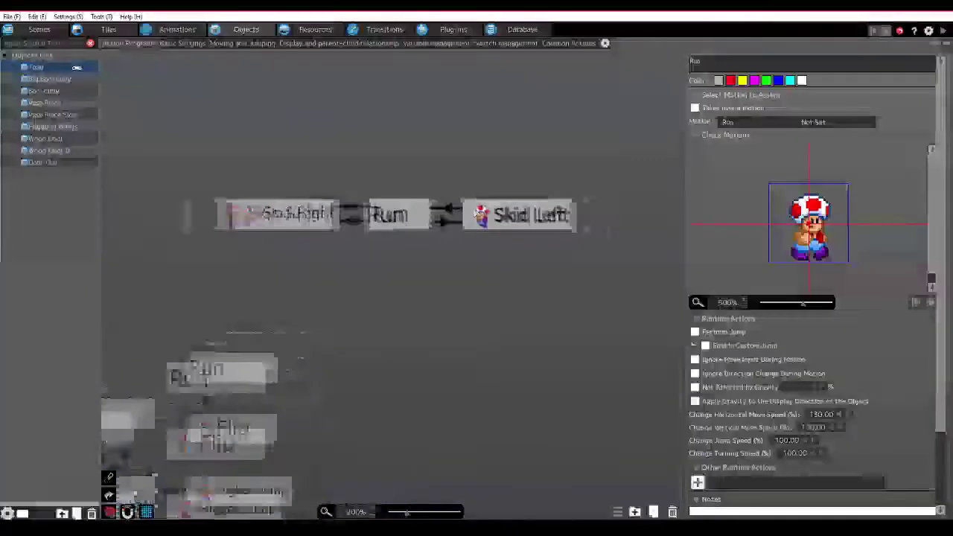
right_drag(342, 258, 385, 256)
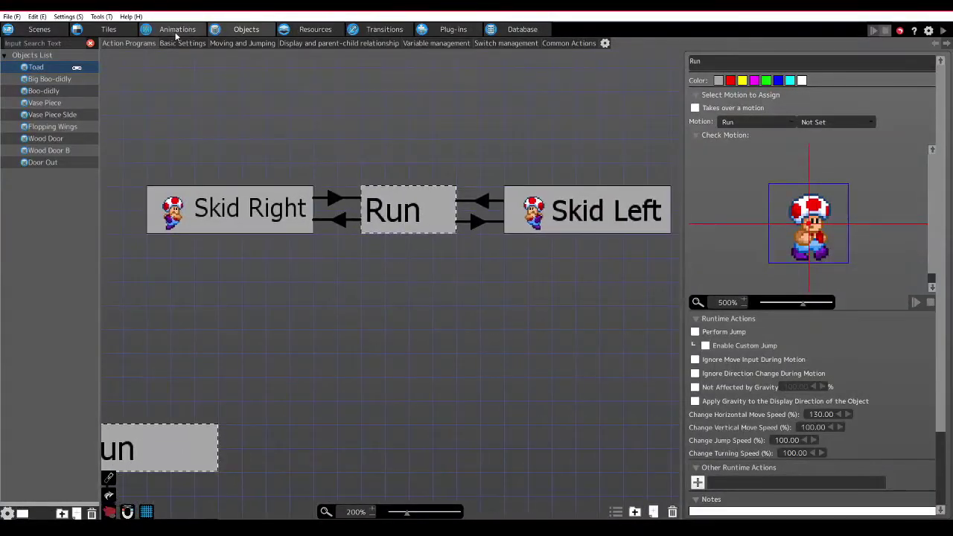
click(177, 29)
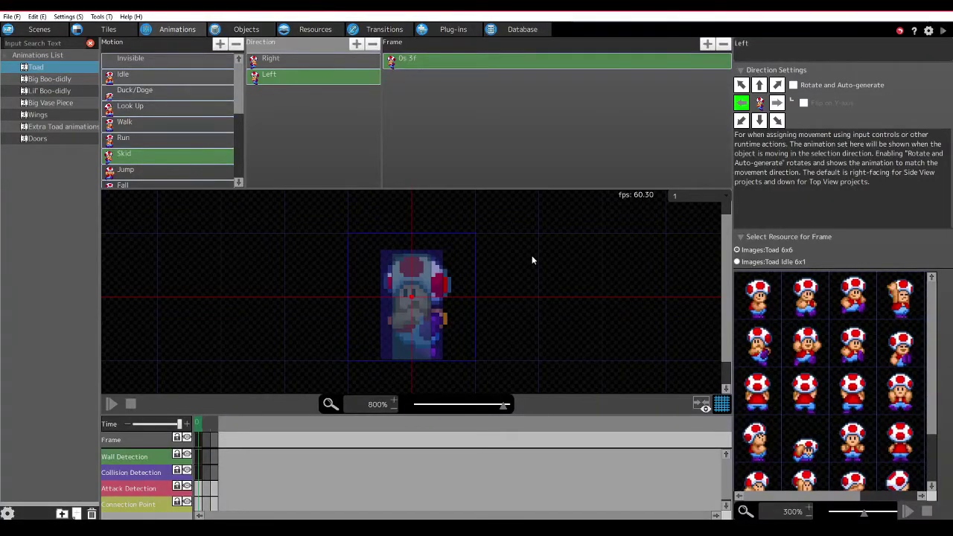
click(303, 73)
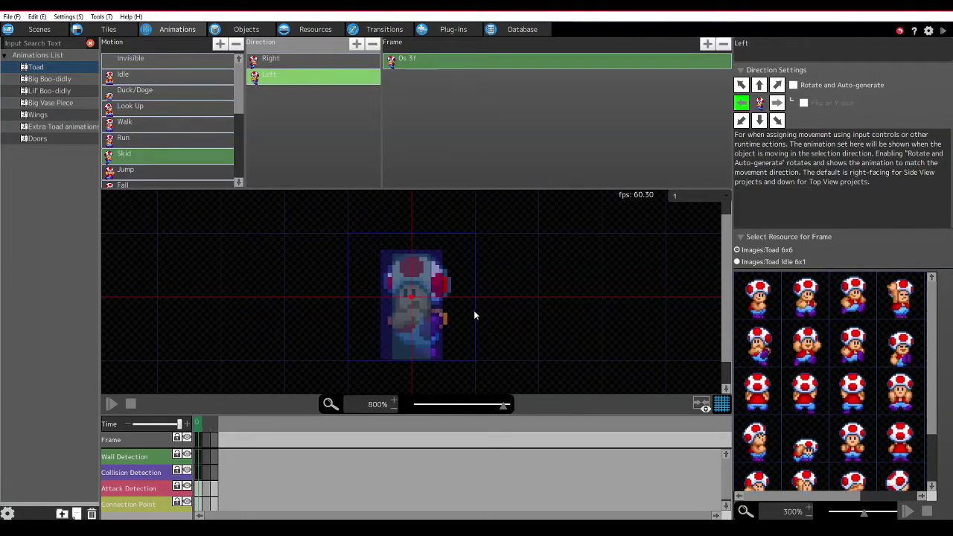
Return to Toad's action program and compare the motion directions assigned to the Skid Left and Skid Right actions
click(241, 29)
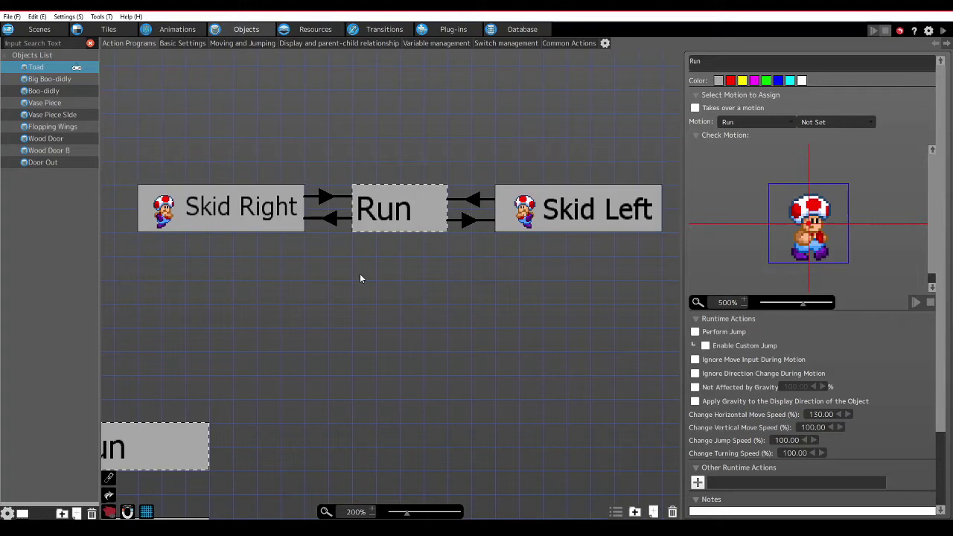
click(524, 225)
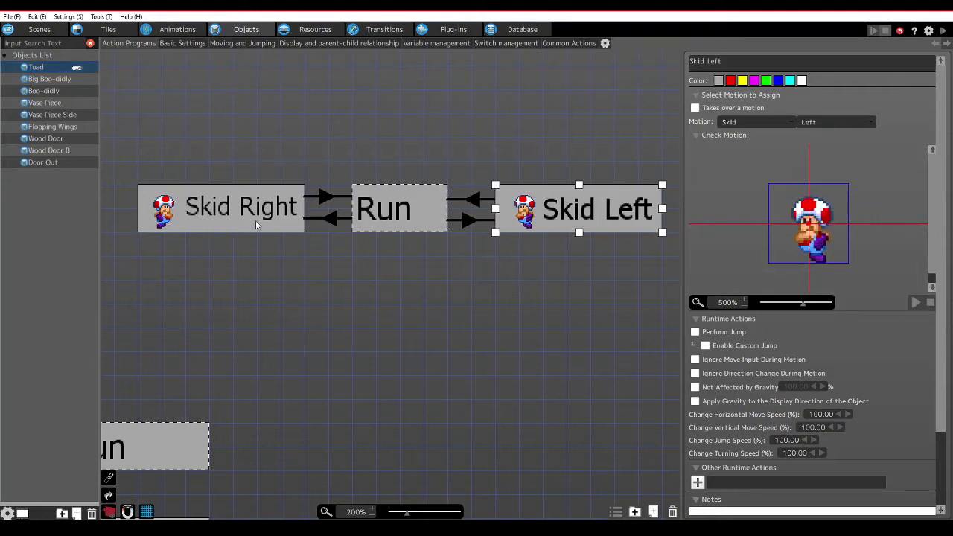
click(255, 220)
click(548, 226)
click(202, 206)
Review the input and Switch/Variable Changes conditions of the link from Run to Skid Right
click(331, 219)
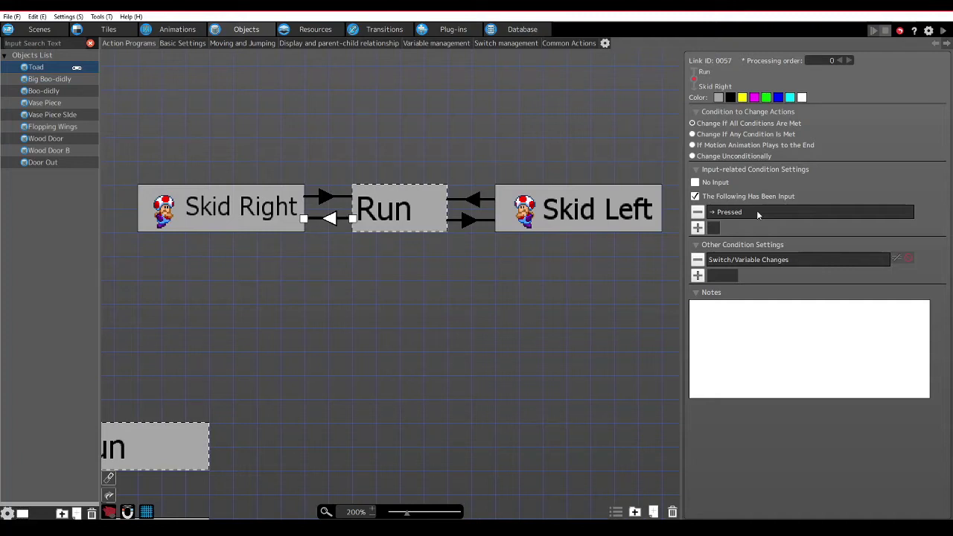
double_click(740, 260)
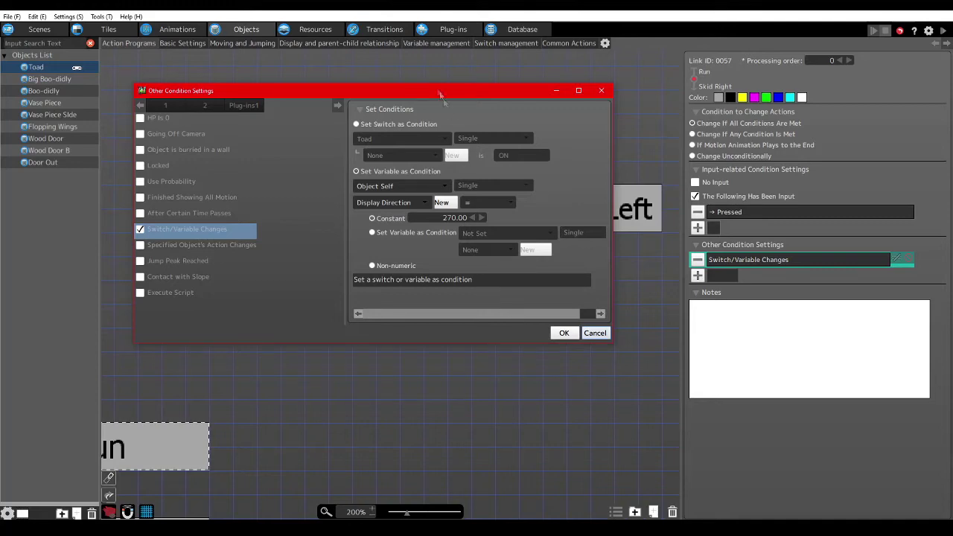
drag(435, 90, 438, 257)
click(265, 217)
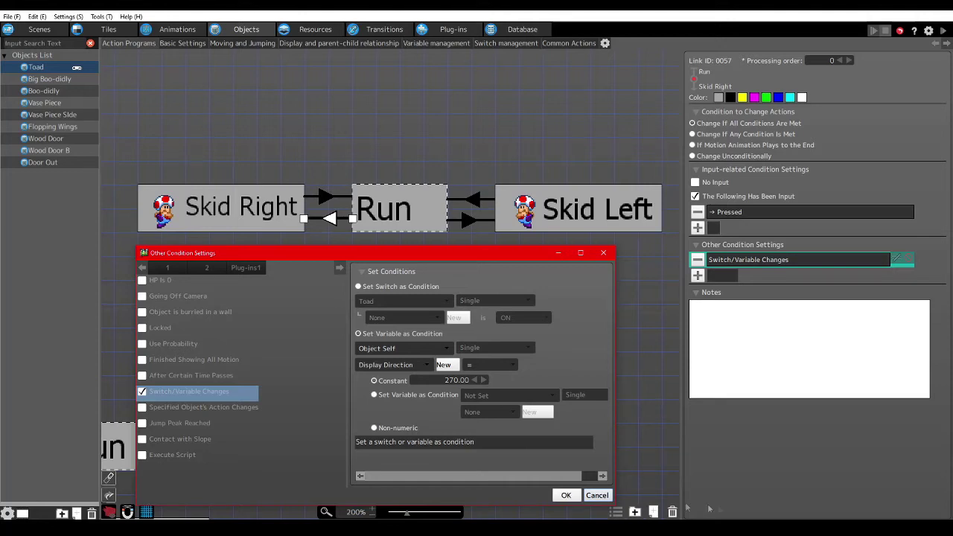
click(564, 497)
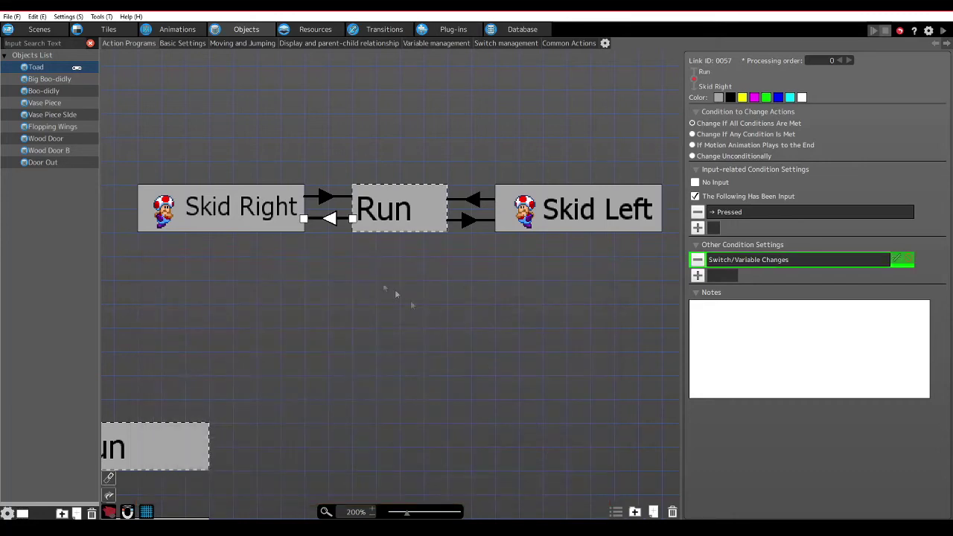
Check the After Certain Time Passes condition on the link from Skid Right back to Run
click(260, 215)
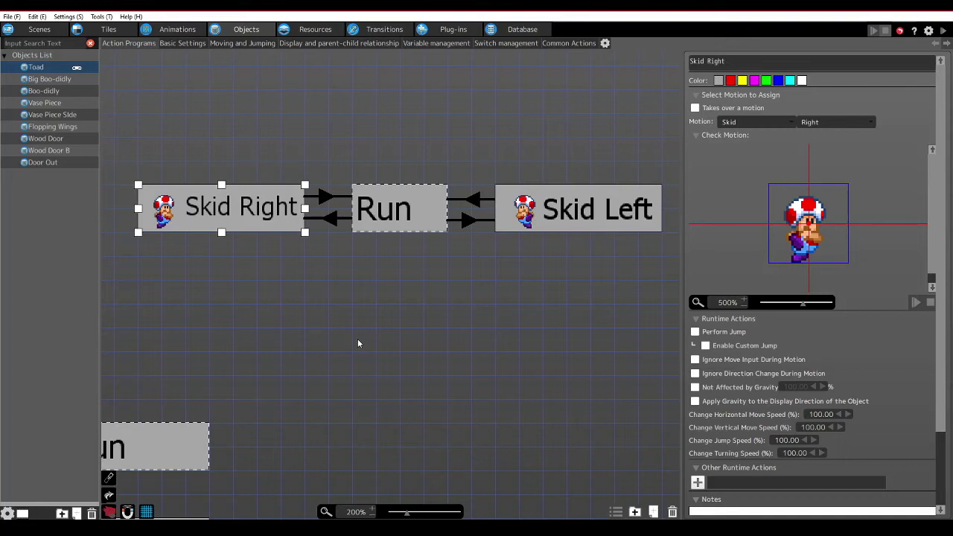
click(324, 198)
double_click(783, 245)
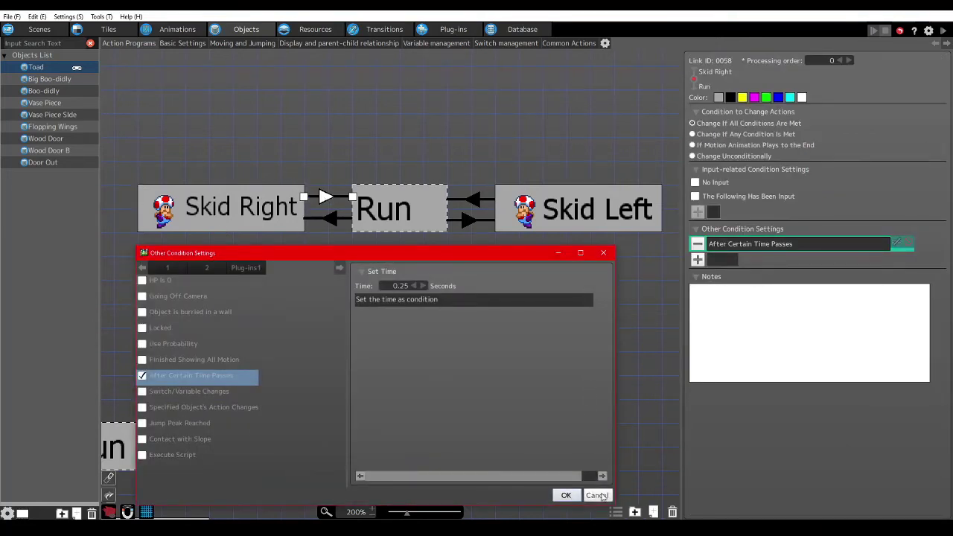
click(598, 496)
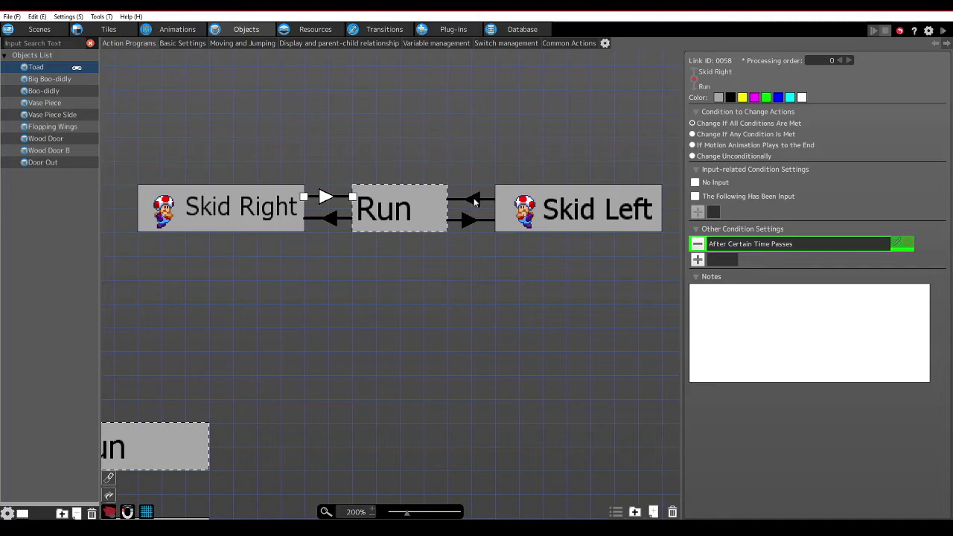
View the link from Run to Skid Left, and compare the settings of the Skid Left and Skid Right actions
click(464, 221)
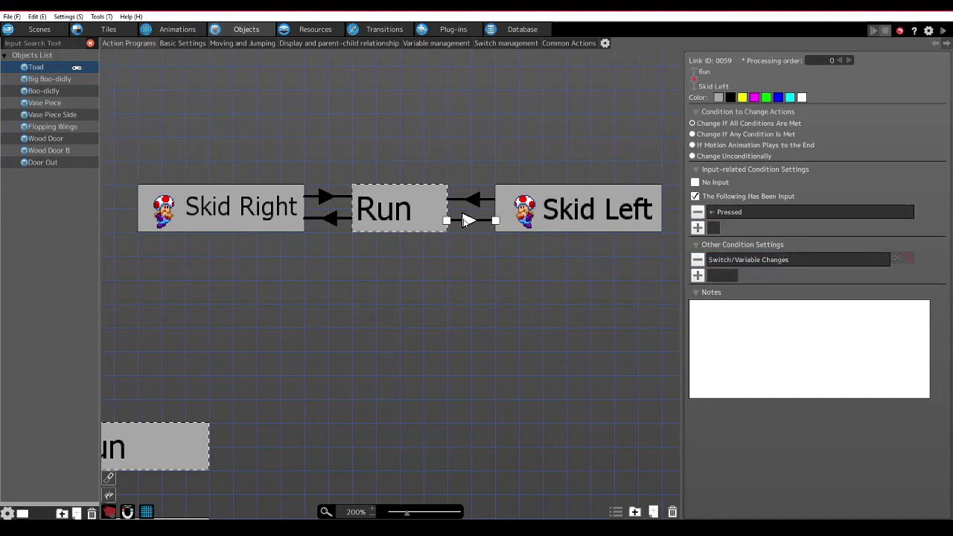
click(538, 218)
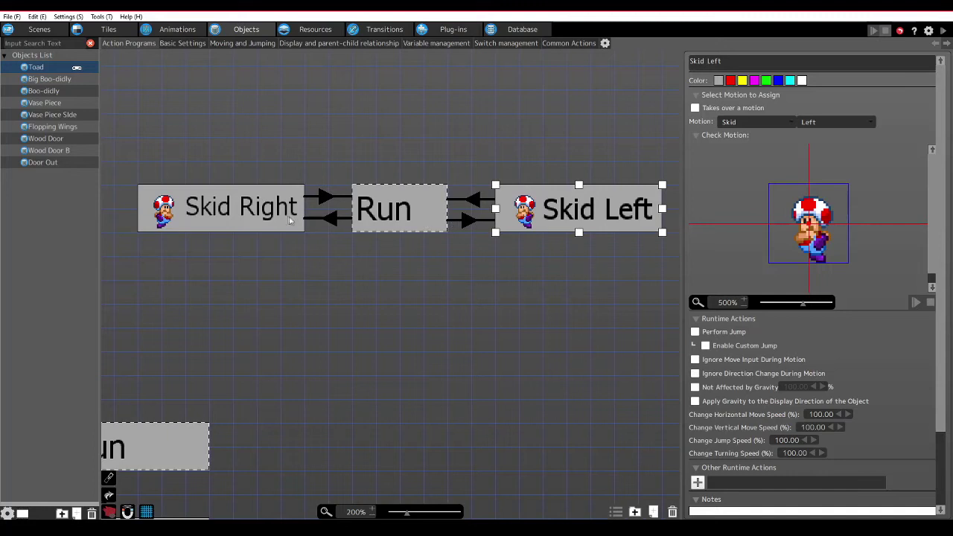
click(277, 211)
click(573, 223)
click(222, 206)
click(570, 214)
click(246, 225)
click(578, 216)
click(271, 225)
Review the Switch/Variable Changes condition on the link from Run to Skid Left
click(462, 223)
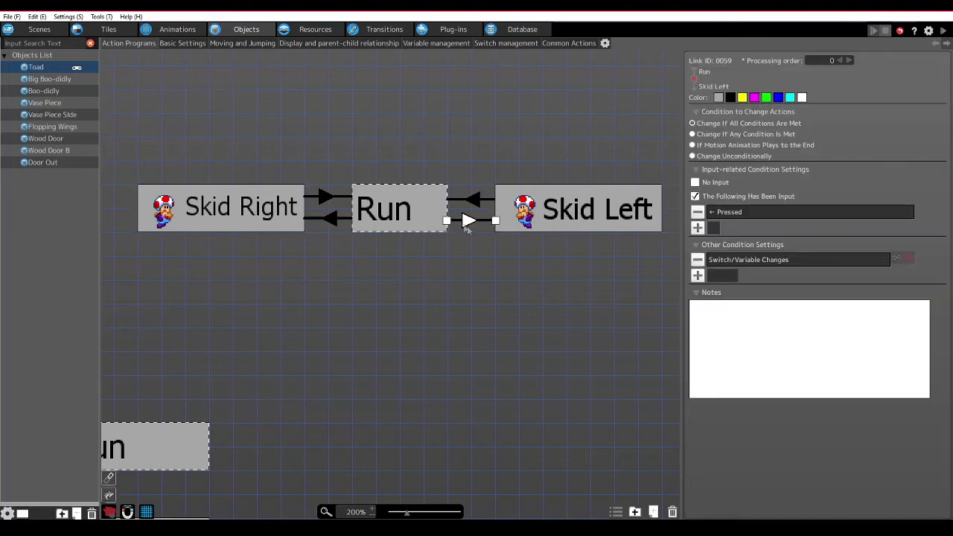
double_click(751, 259)
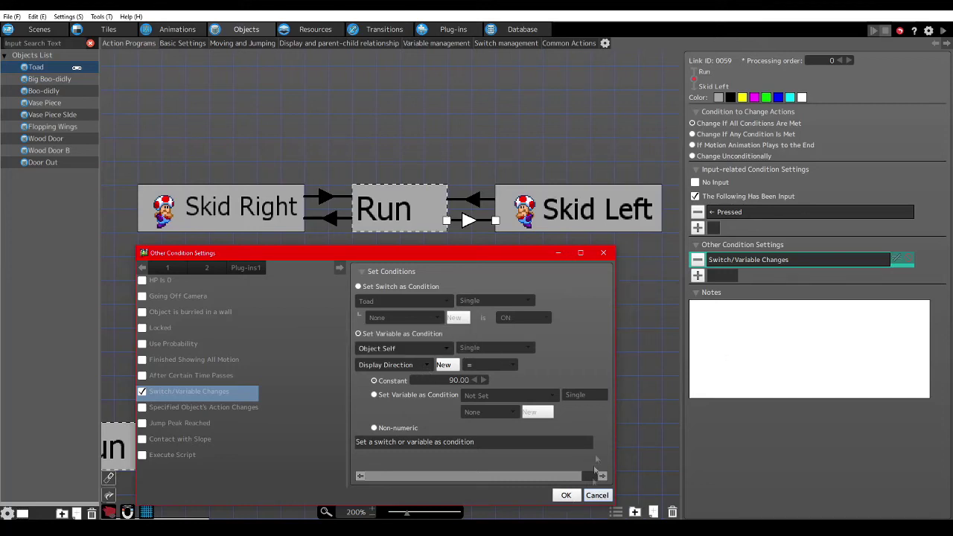
click(566, 496)
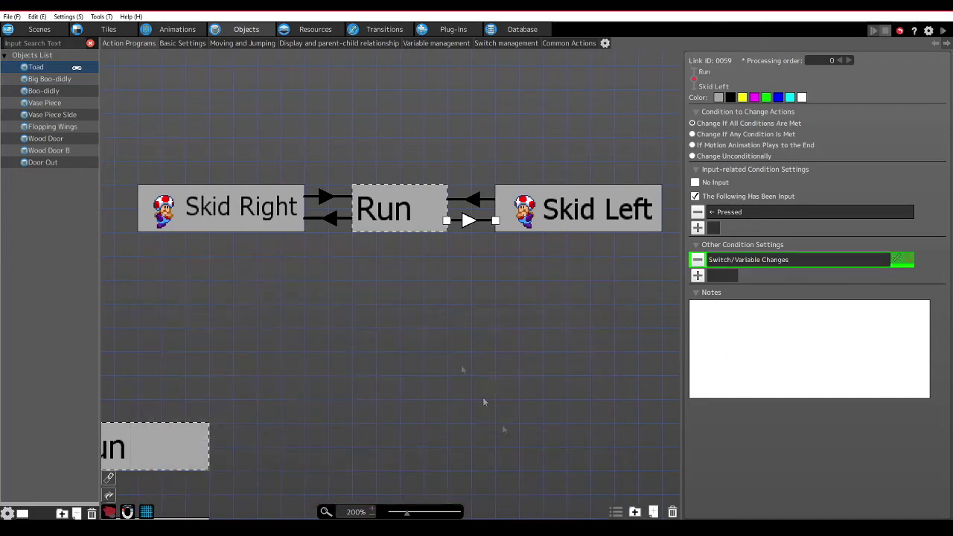
Test-play the game and make Toad run, repeatedly reversing direction between right and left to check the skid actions
click(422, 228)
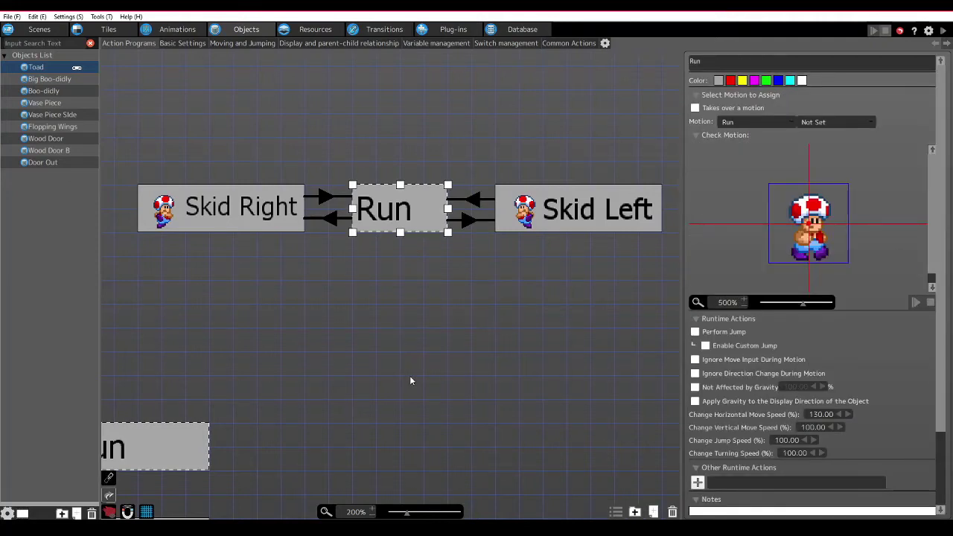
click(943, 33)
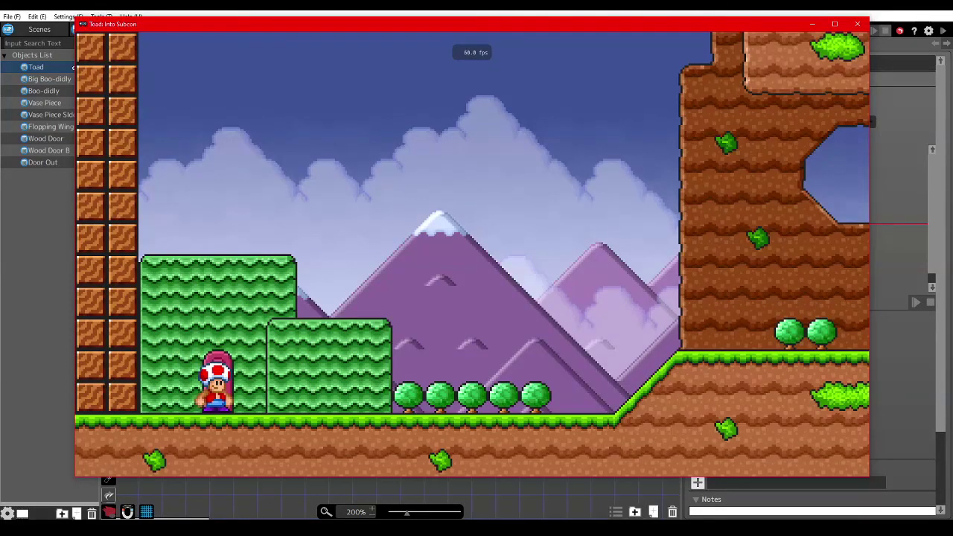
key(Right)
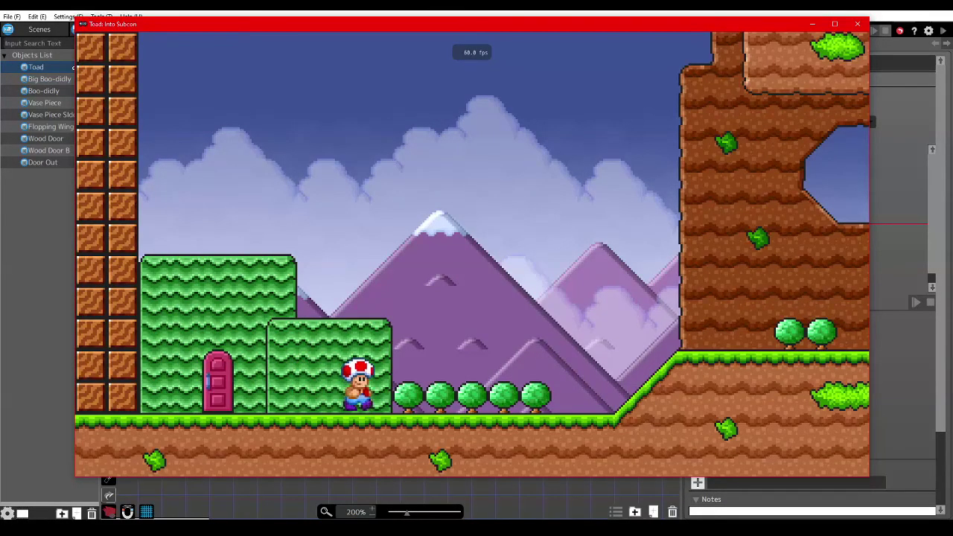
key(Left)
key(Right)
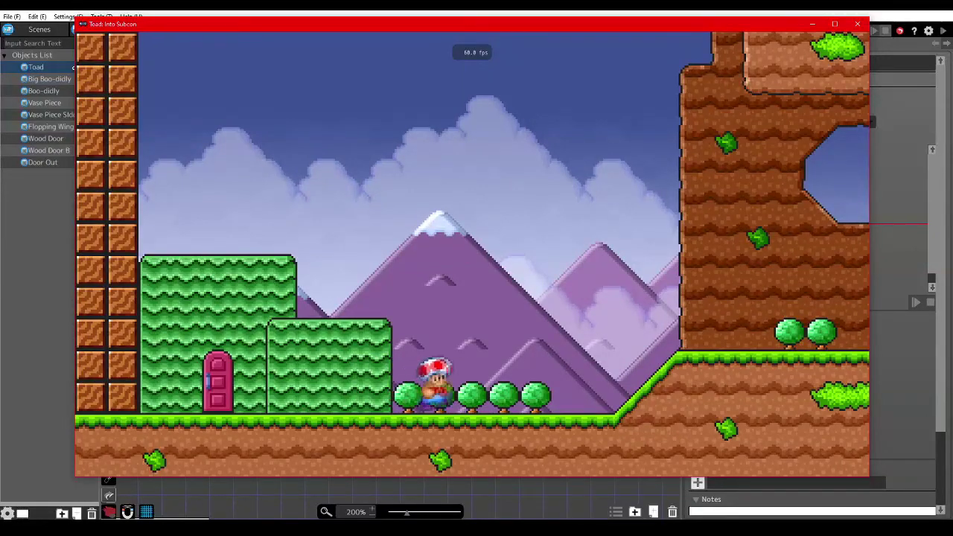
key(Left)
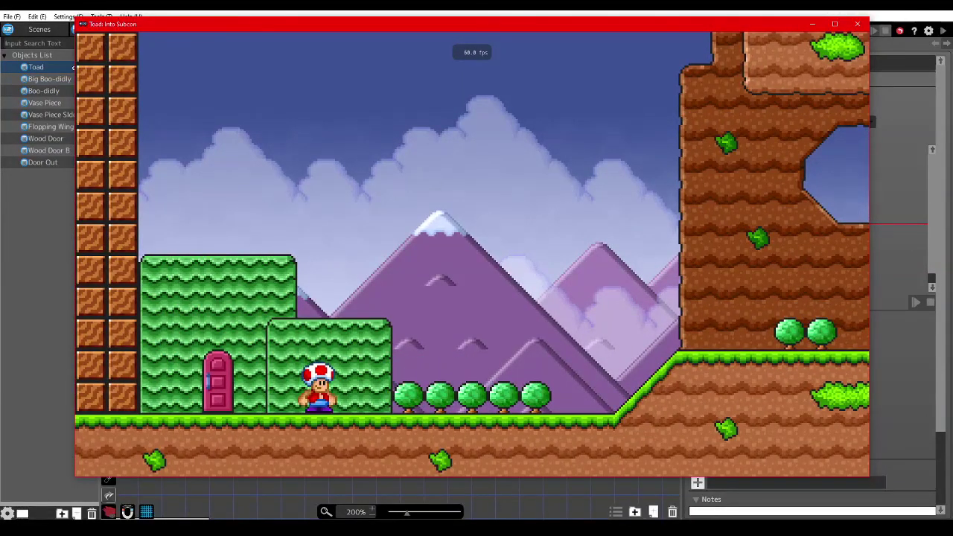
key(Right)
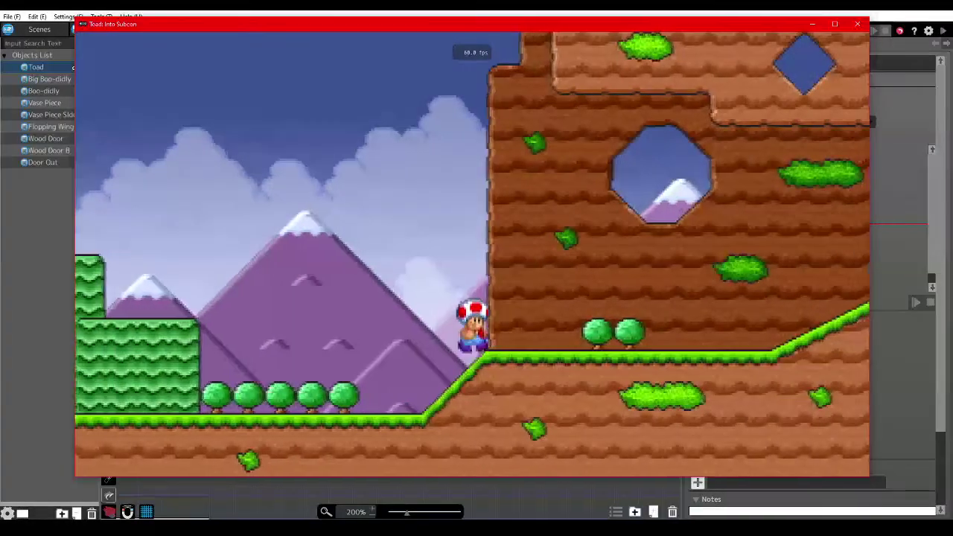
key(Left)
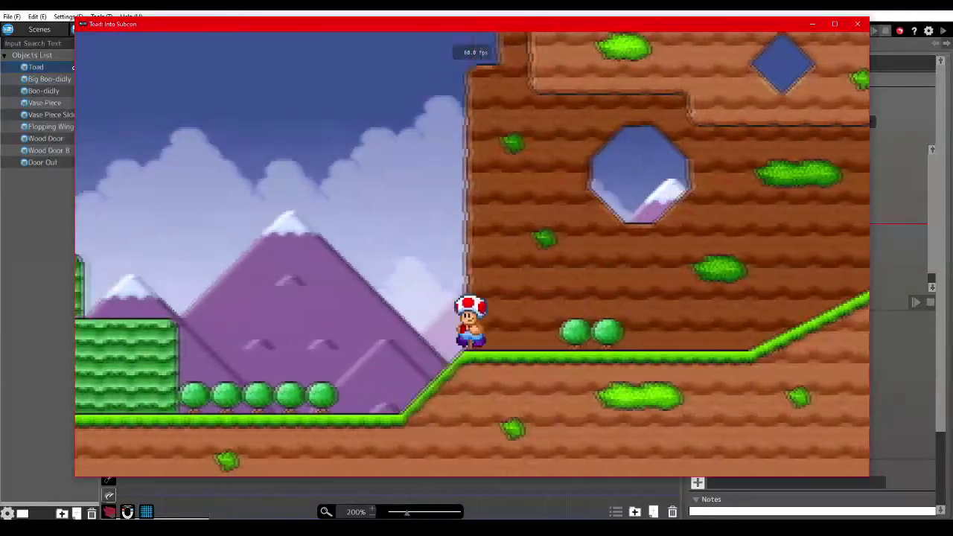
key(Left)
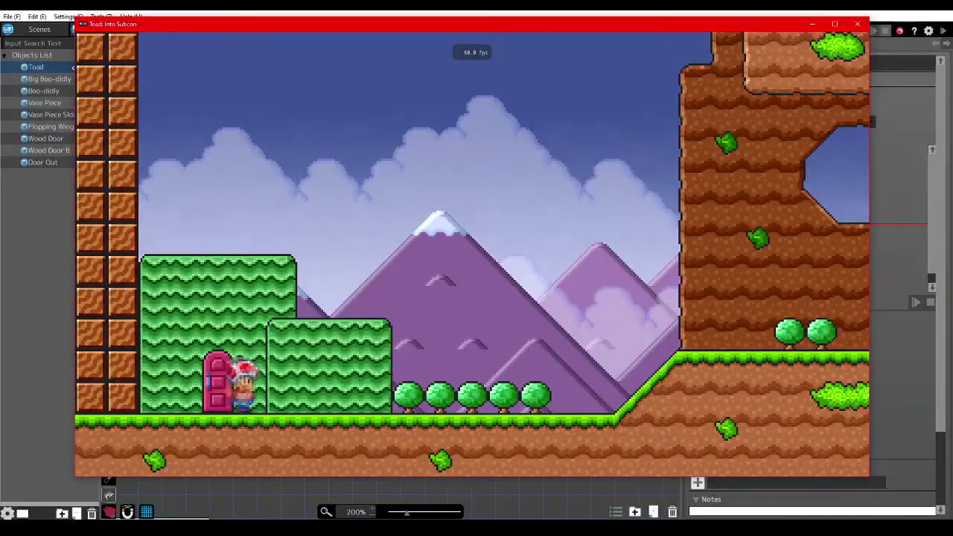
key(Right)
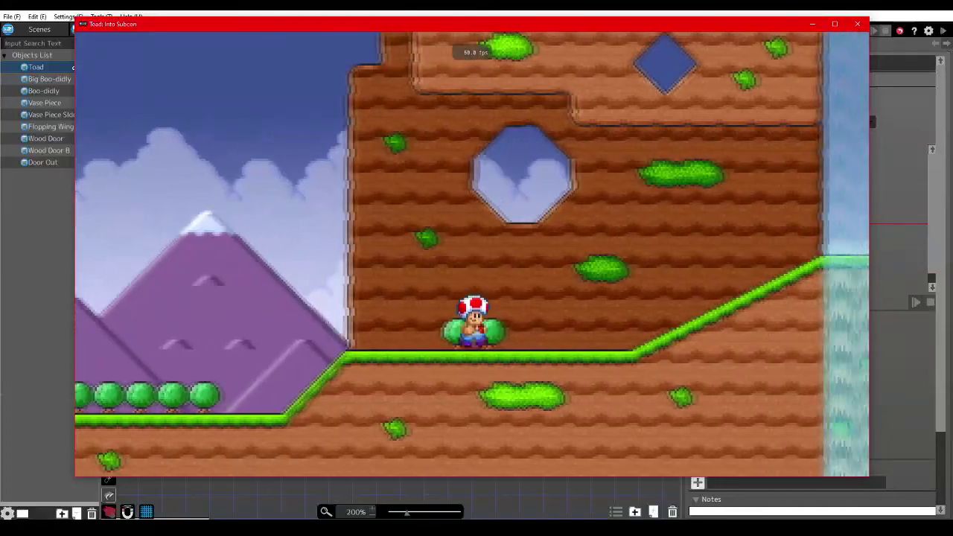
key(Left)
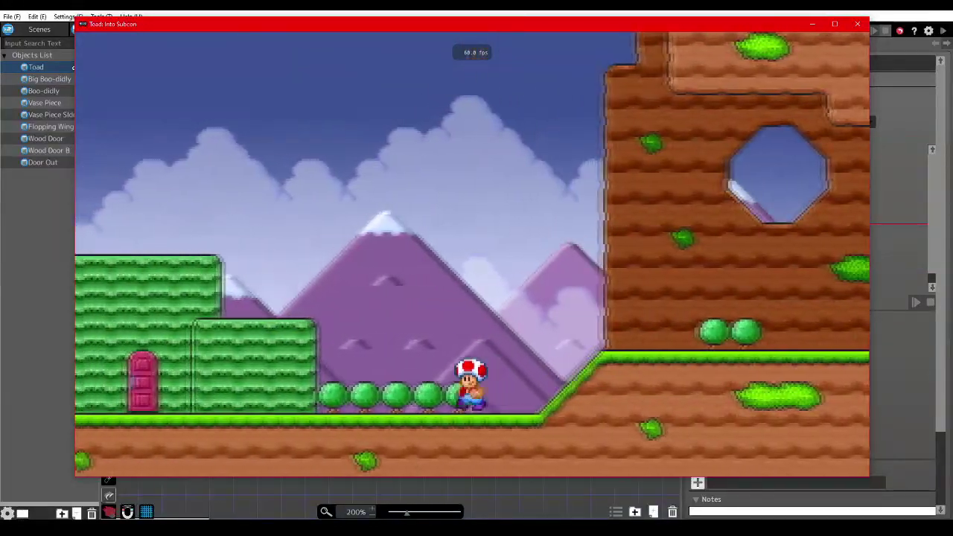
key(Right)
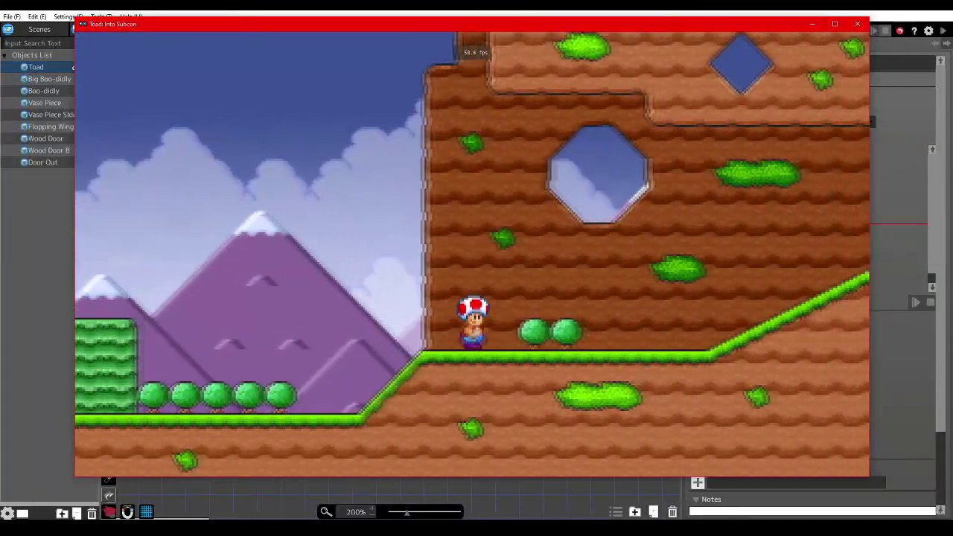
key(Left)
key(Right)
key(Left)
key(Right)
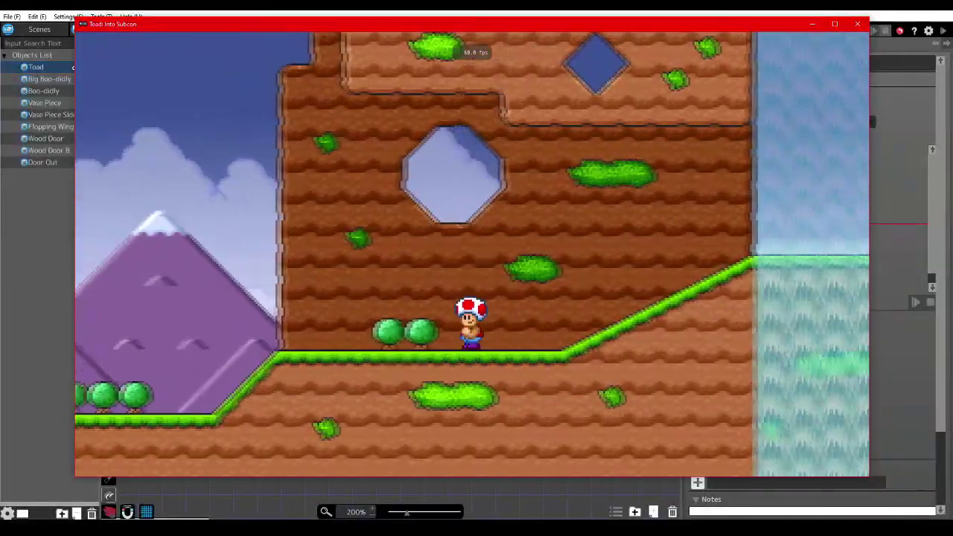
key(Left)
key(Right)
key(Left)
key(Right)
key(Left)
key(Right)
key(Left)
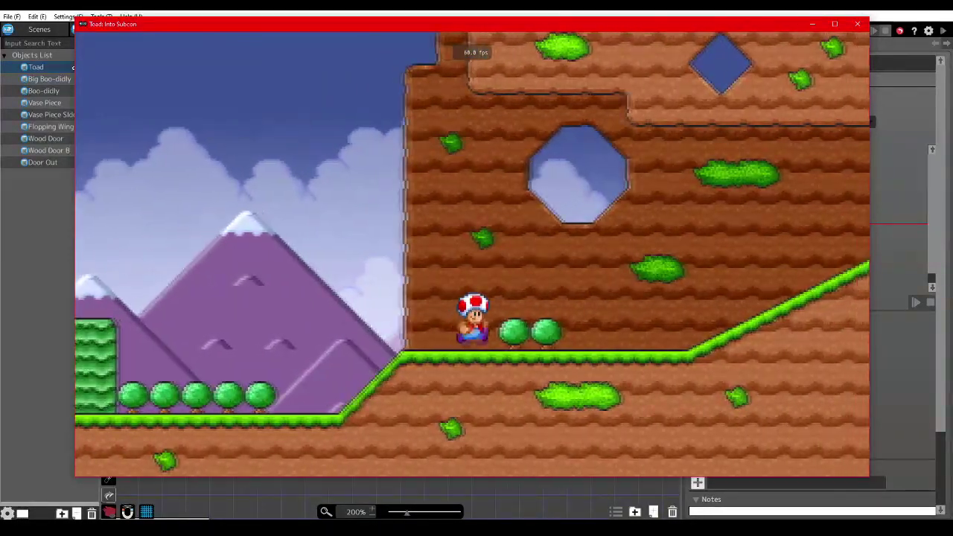
key(Right)
key(Left)
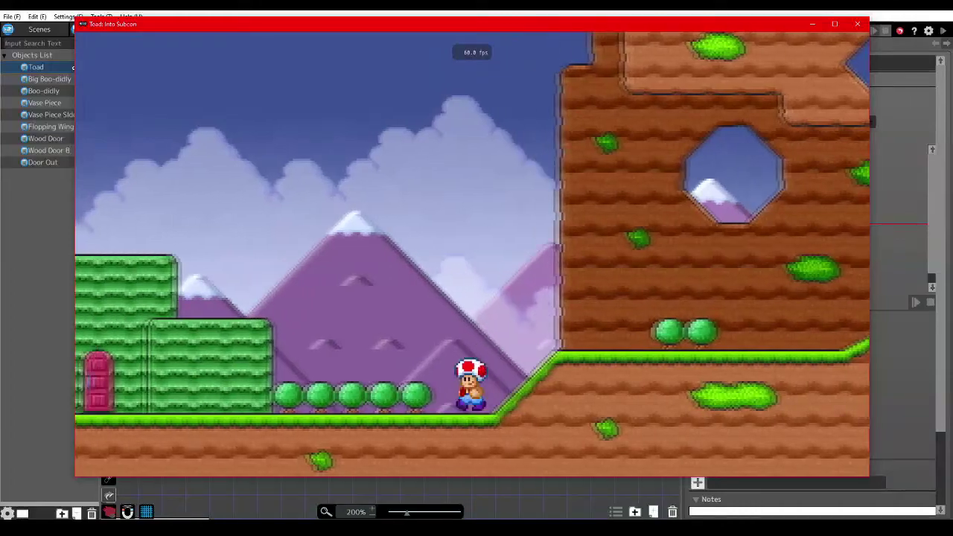
key(Right)
key(Left)
key(Right)
key(Left)
key(Right)
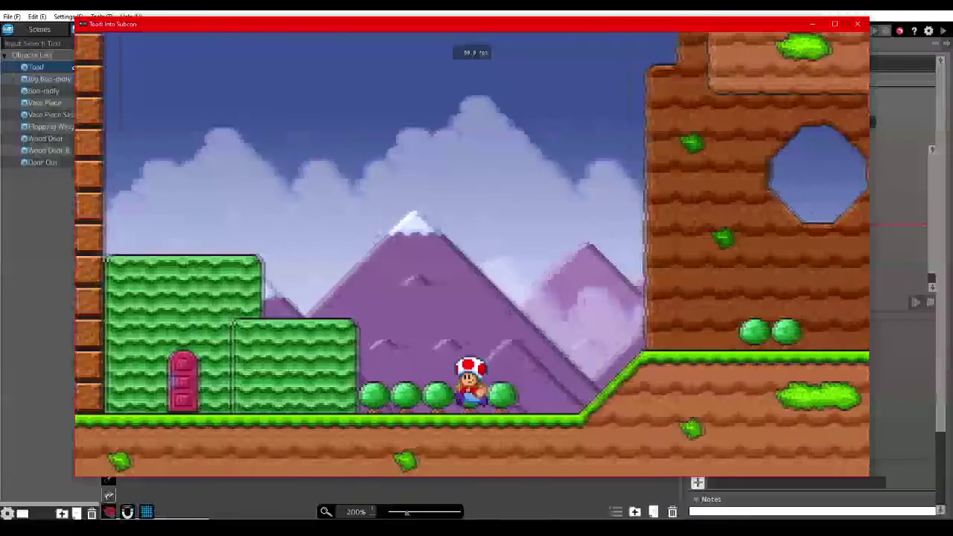
key(Left)
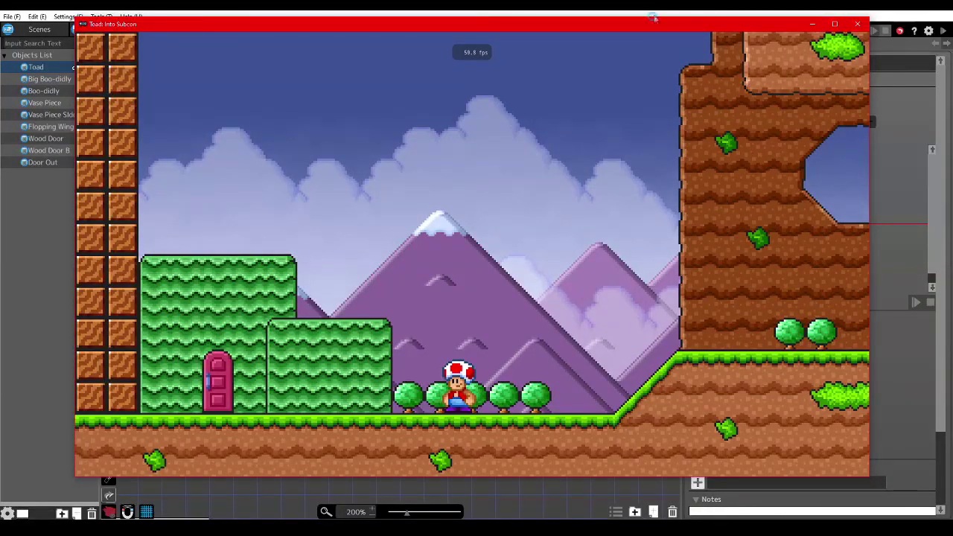